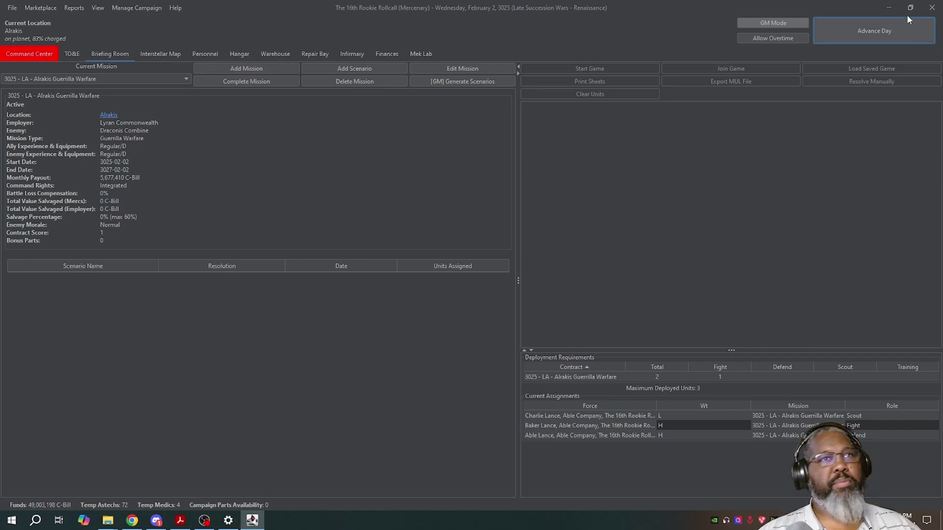
- Look through the program preferences and campaign rules settings without changing anything
click(886, 8)
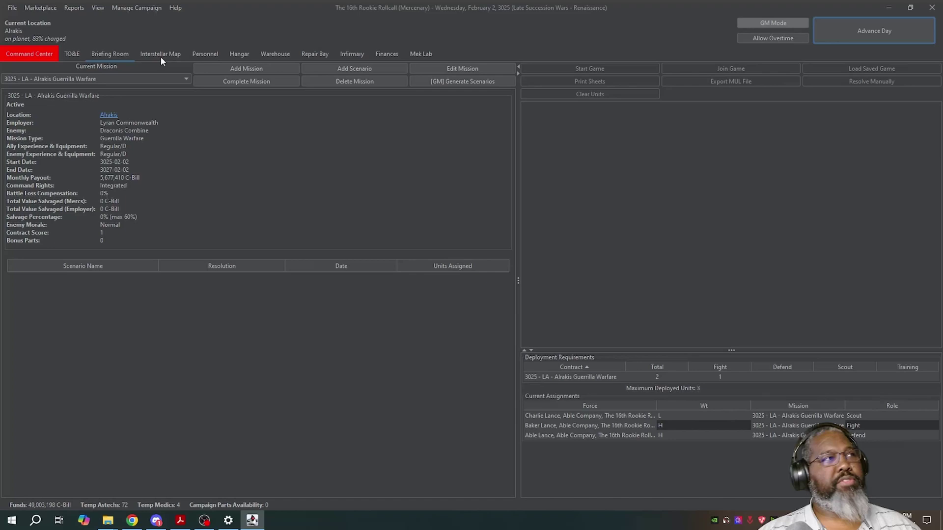
click(12, 7)
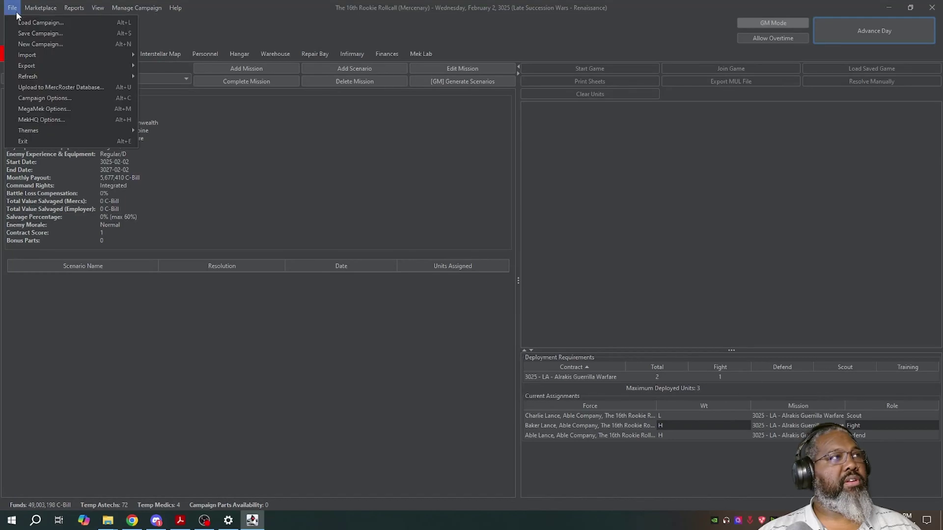
click(51, 121)
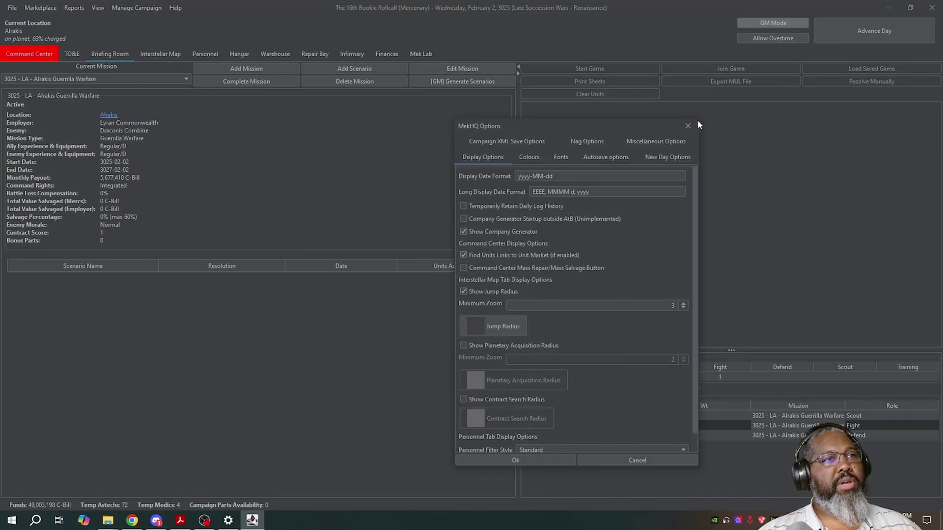
click(688, 126)
click(12, 7)
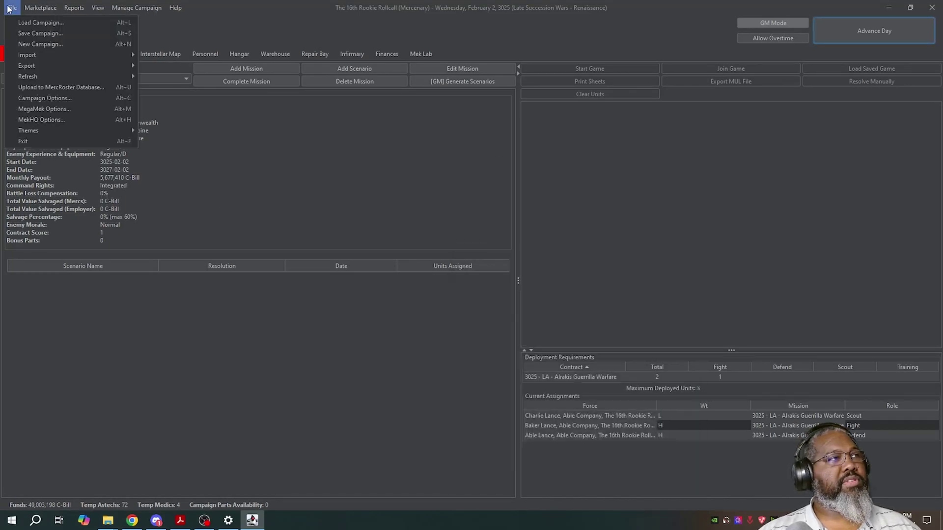
click(40, 98)
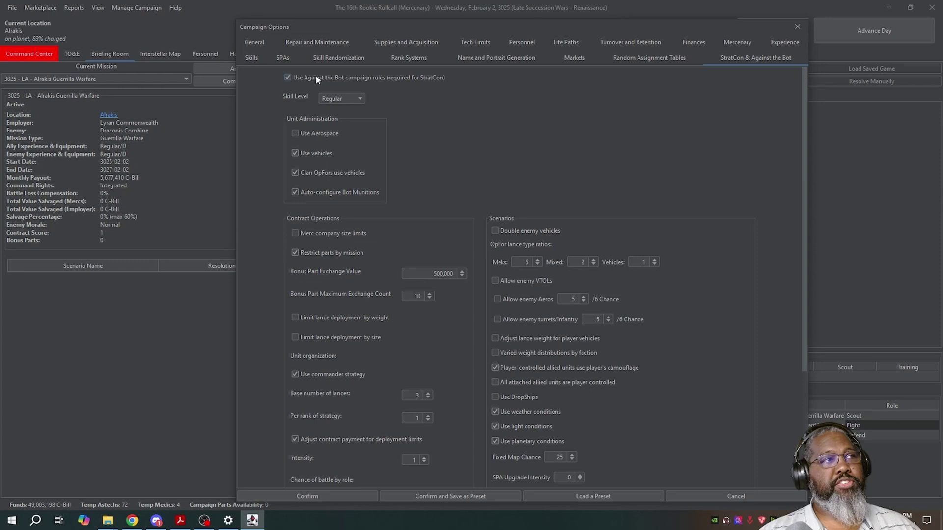
scroll(360, 340, down, 5)
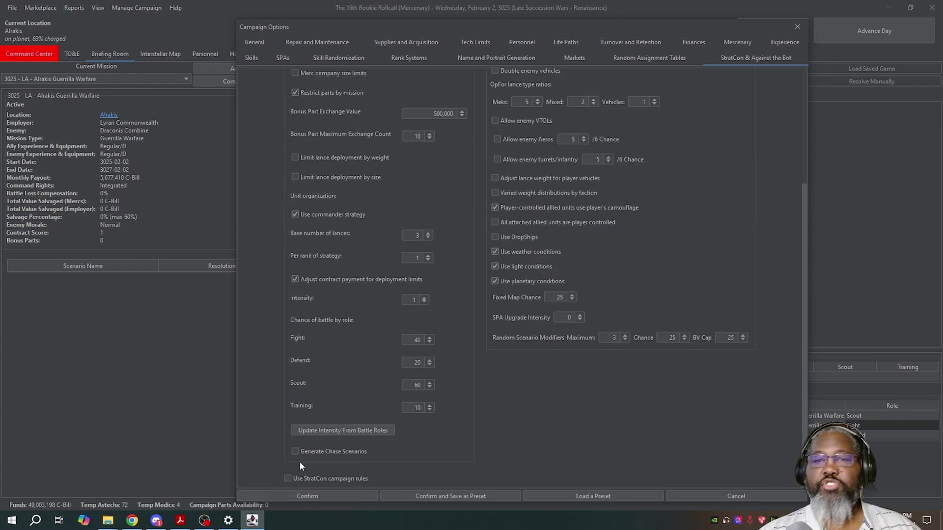
click(796, 27)
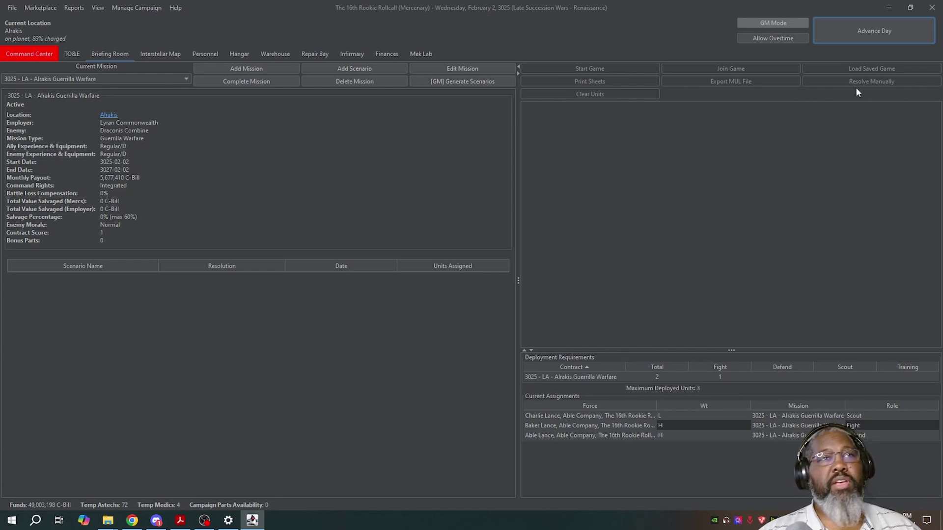
- Advance the campaign day by day to Monday, February 7, generating two scenarios
click(889, 28)
click(880, 35)
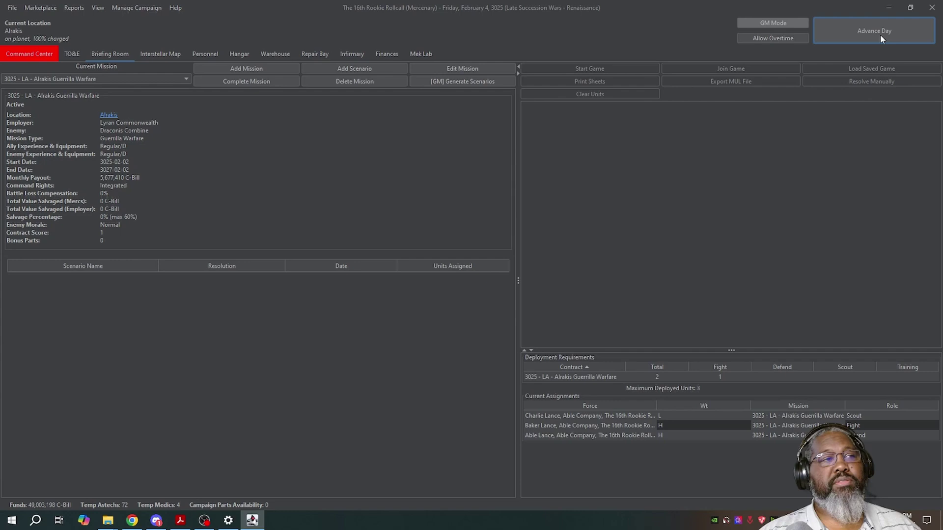
click(881, 34)
click(881, 35)
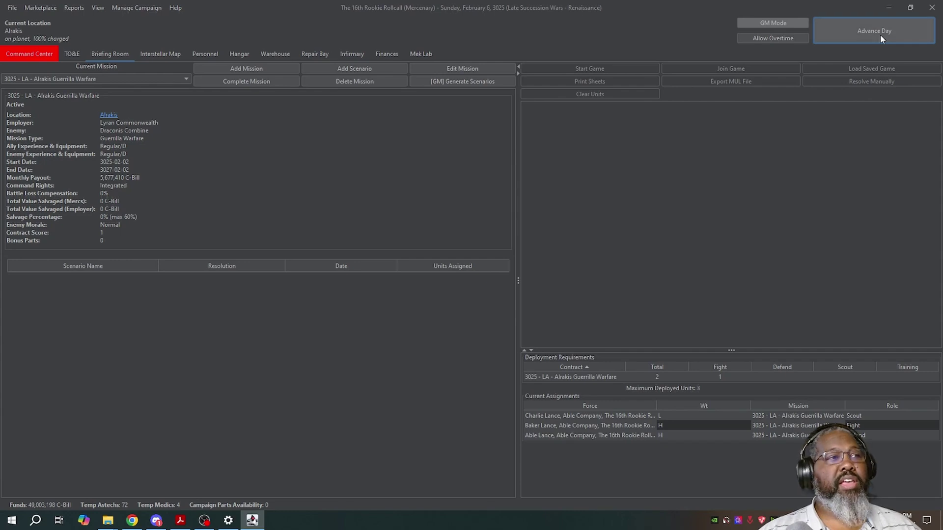
click(880, 35)
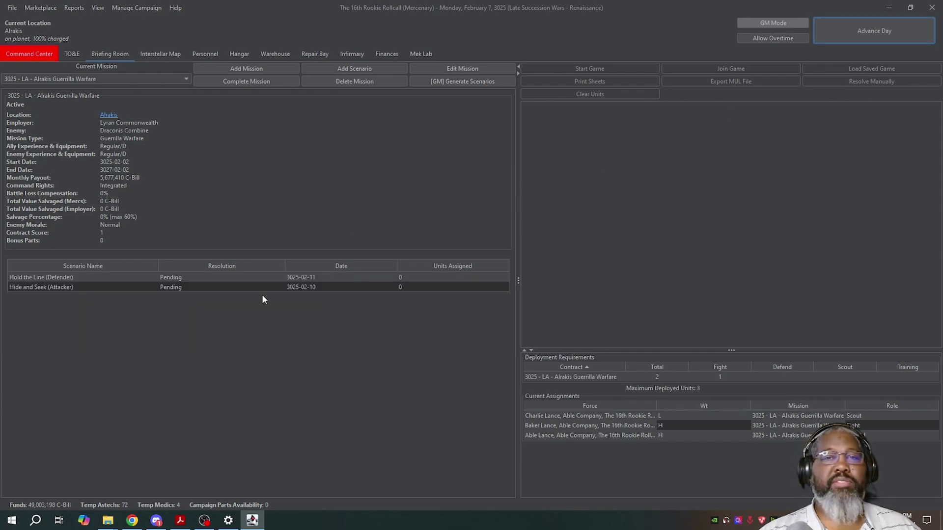
- Review the Hide and Seek (Attacker) and Hold the Line (Defender) scenarios, then show the TO&E
click(93, 285)
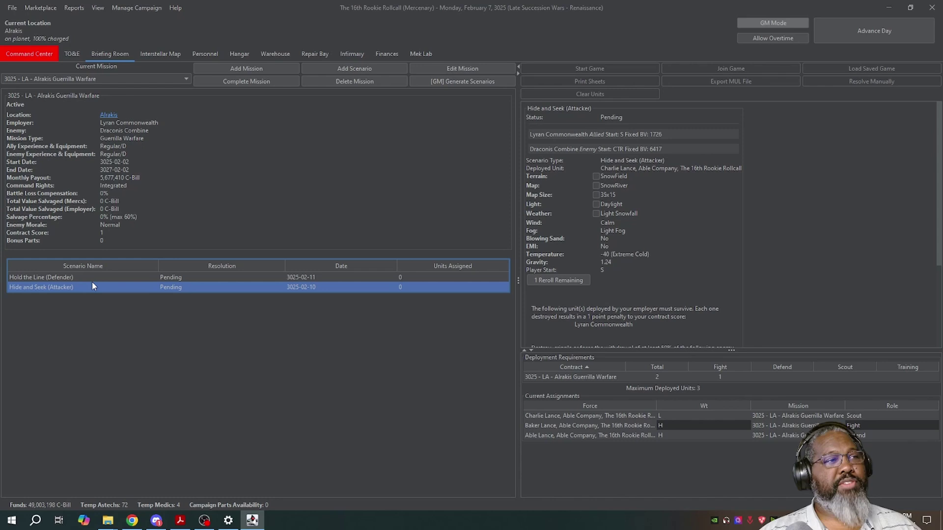
click(92, 277)
click(308, 289)
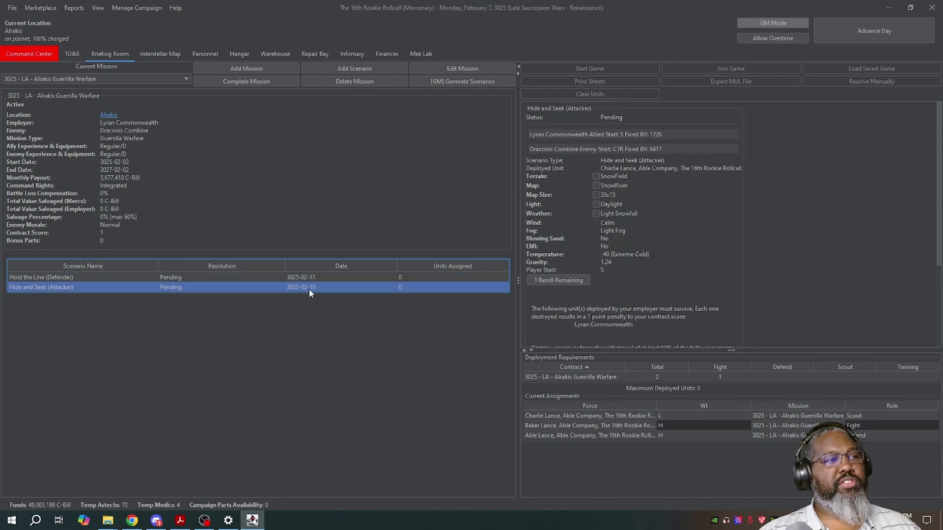
click(314, 278)
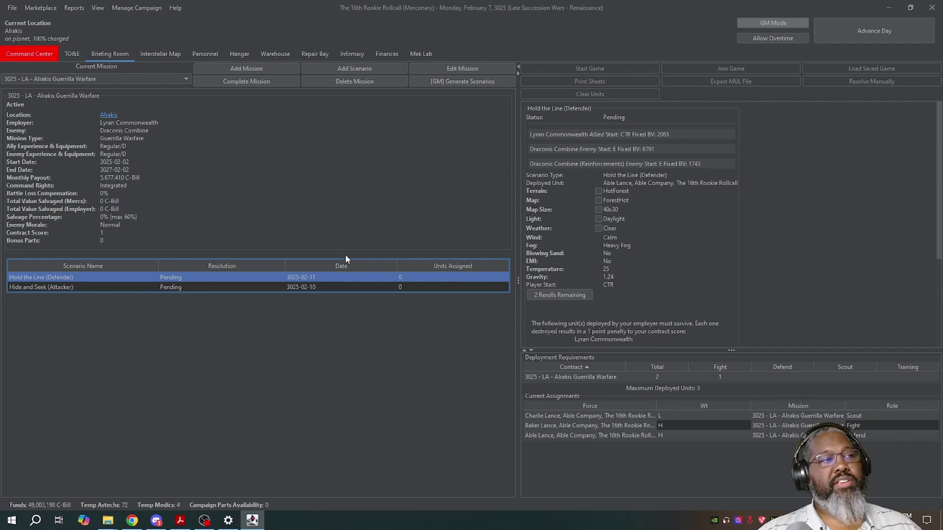
click(317, 288)
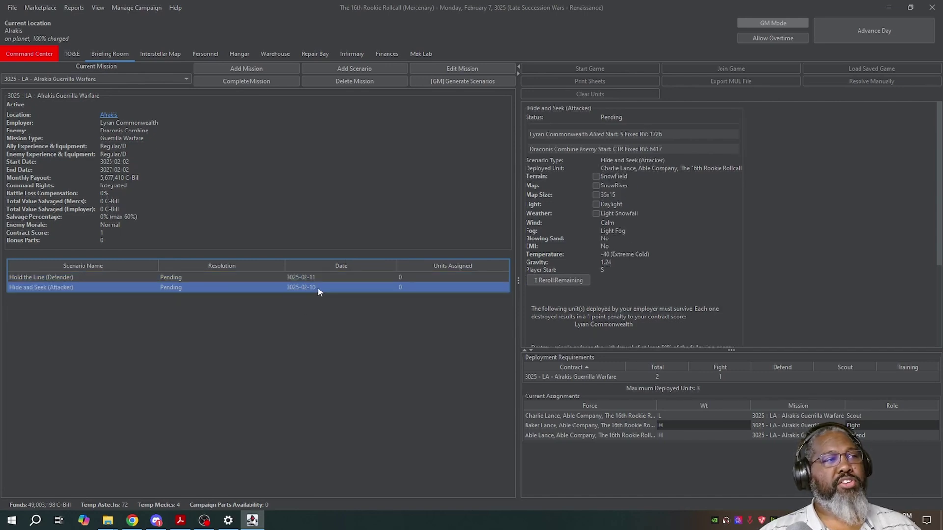
click(72, 55)
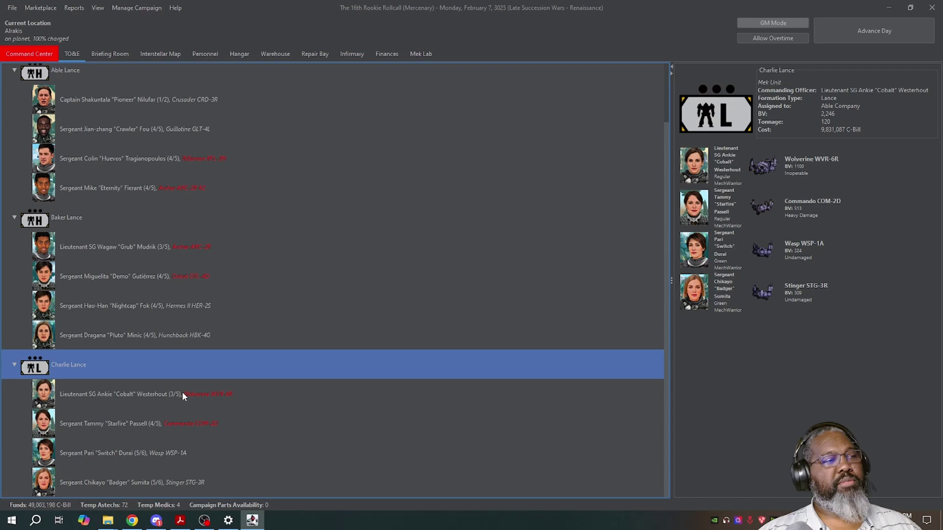
- Check Charlie Lance's leader and Baker Lance, then deploy Charlie Lance to Hide and Seek (Attacker)
click(230, 397)
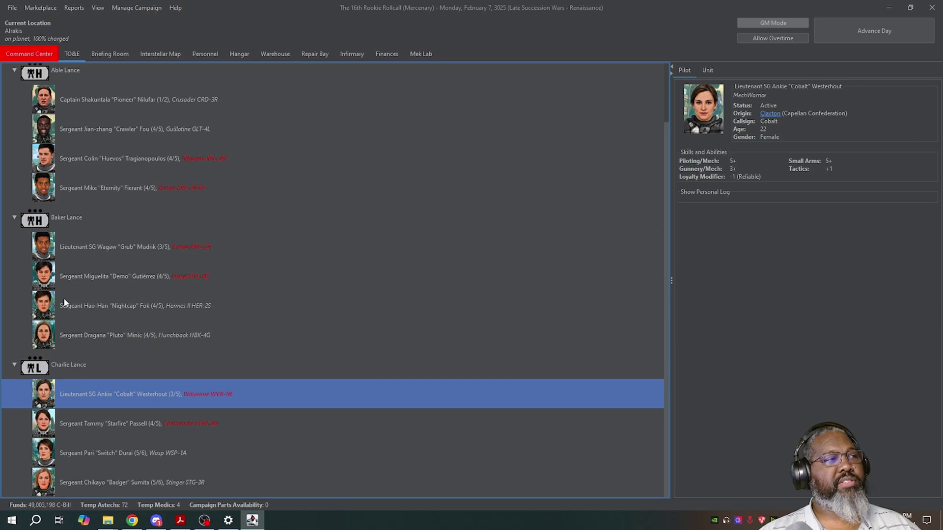
click(48, 224)
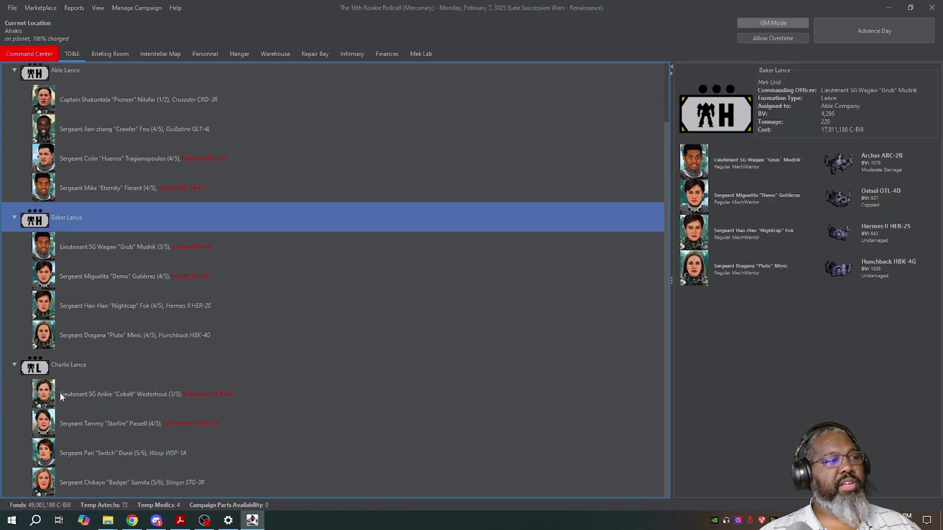
right_click(55, 369)
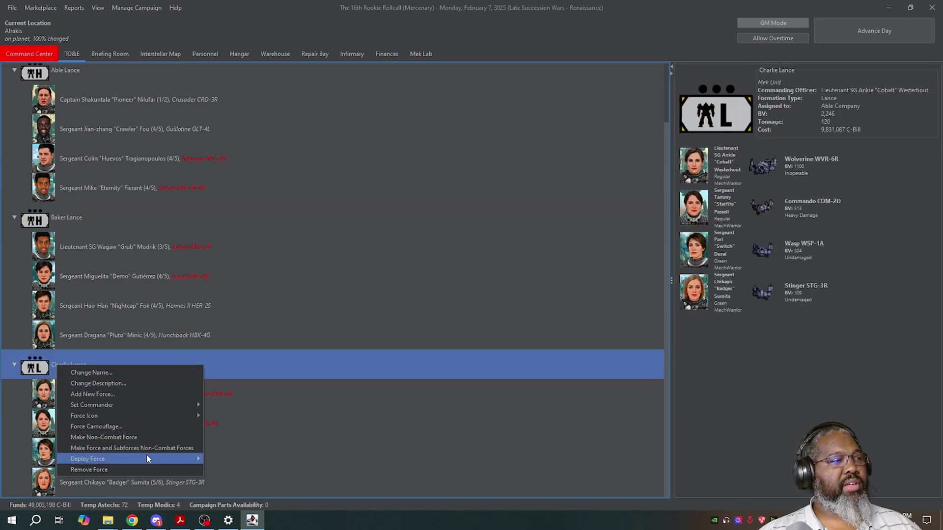
mouse_move(148, 458)
mouse_move(248, 461)
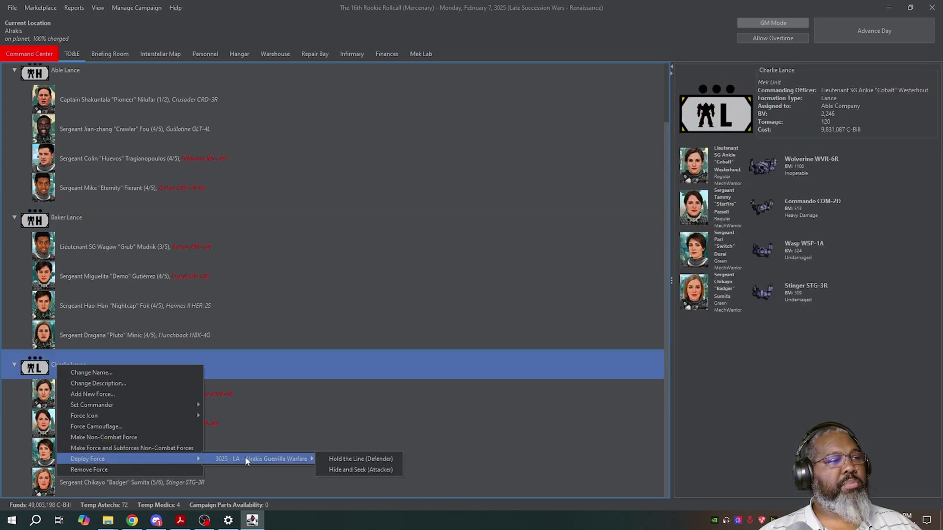
click(357, 470)
- Deploy Baker Lance to the Hide and Seek (Attacker) scenario as well
click(52, 217)
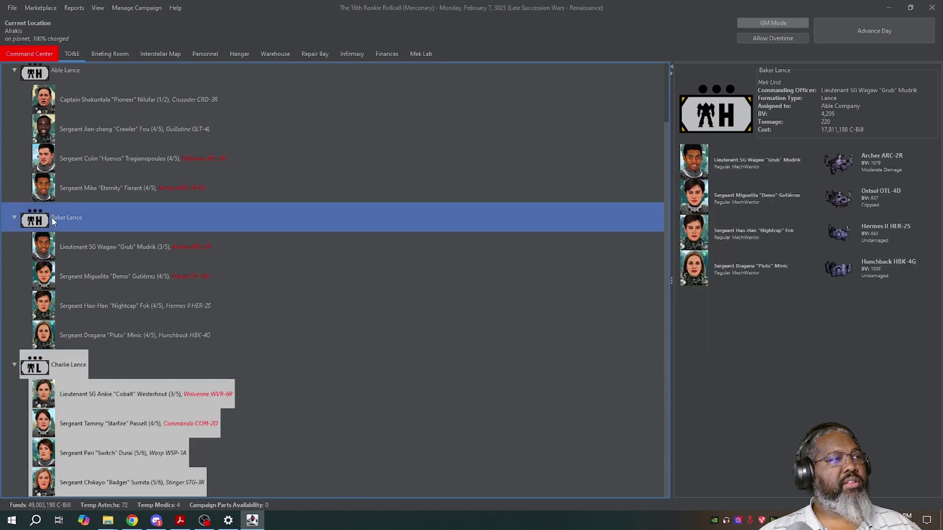
right_click(52, 217)
mouse_move(177, 308)
mouse_move(299, 308)
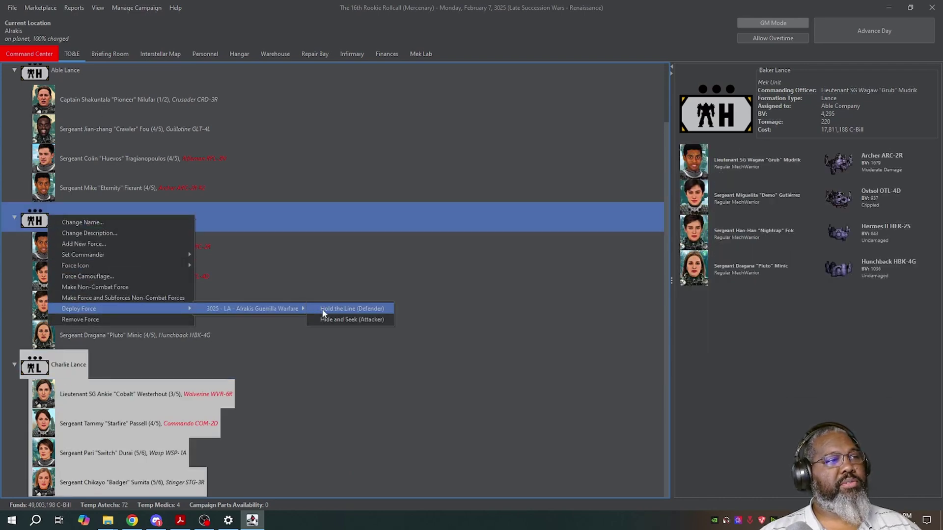
click(328, 320)
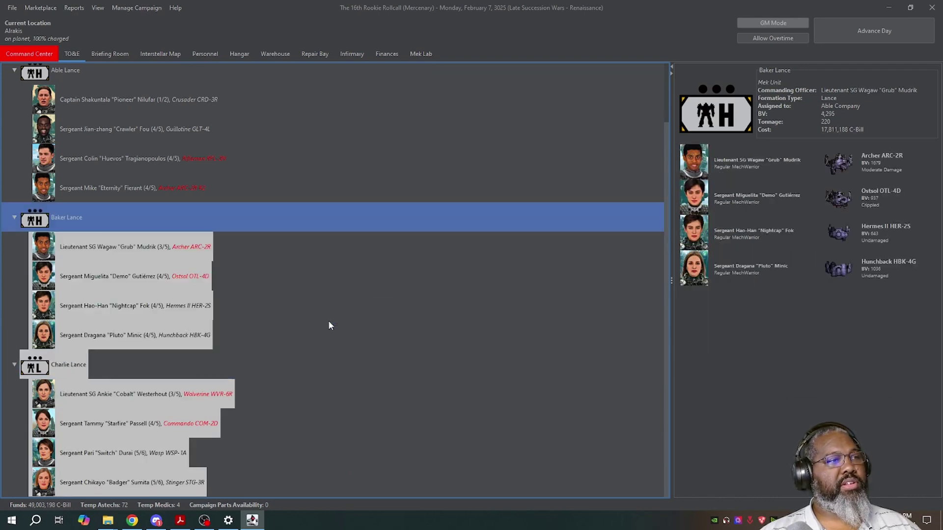
- Check the Hide and Seek deployment in the briefing and advance to Thursday, February 10
click(113, 55)
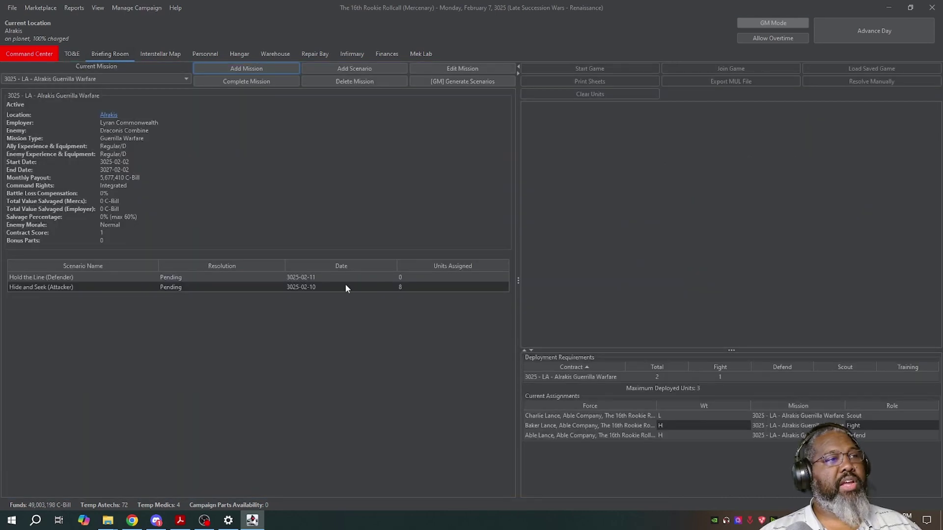
click(365, 287)
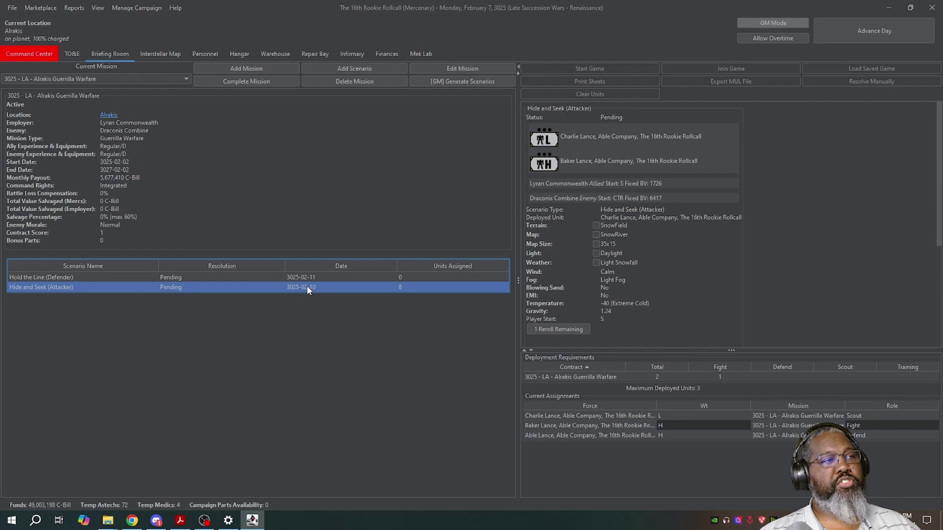
click(888, 33)
click(888, 33)
click(888, 33)
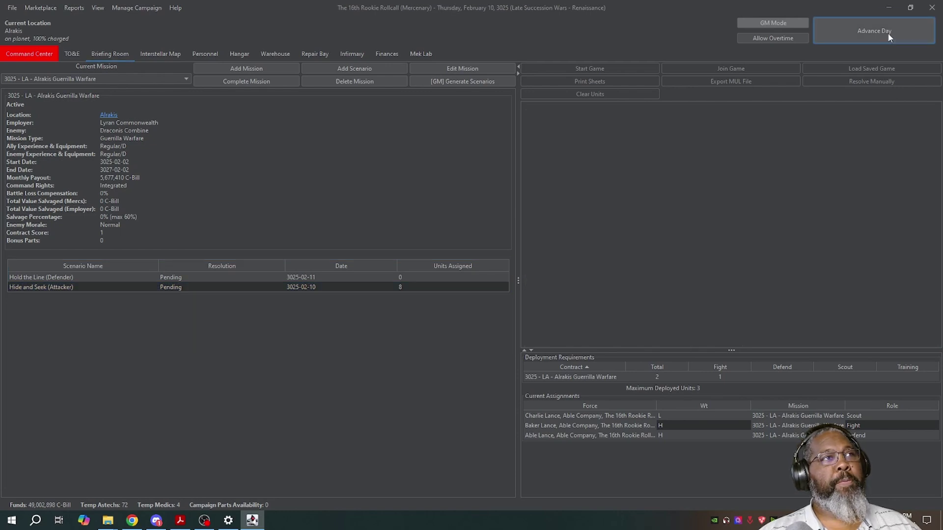
- Launch the Hide and Seek (Attacker) battle, accepting the deployment warning and hosting settings
click(328, 288)
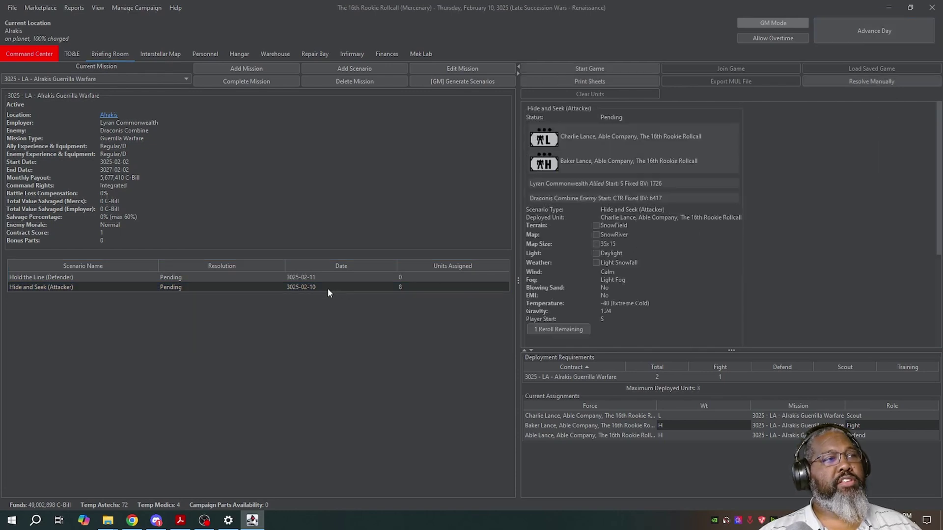
click(604, 69)
click(476, 273)
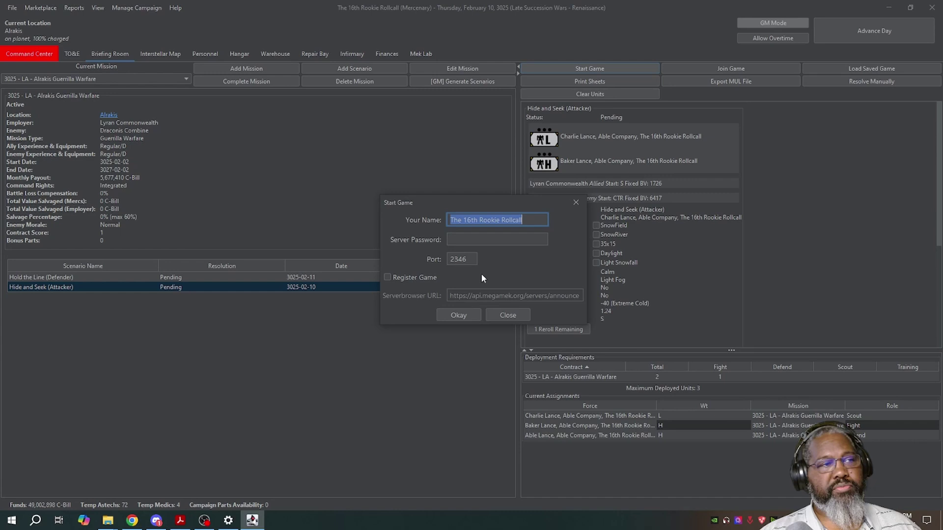
click(464, 315)
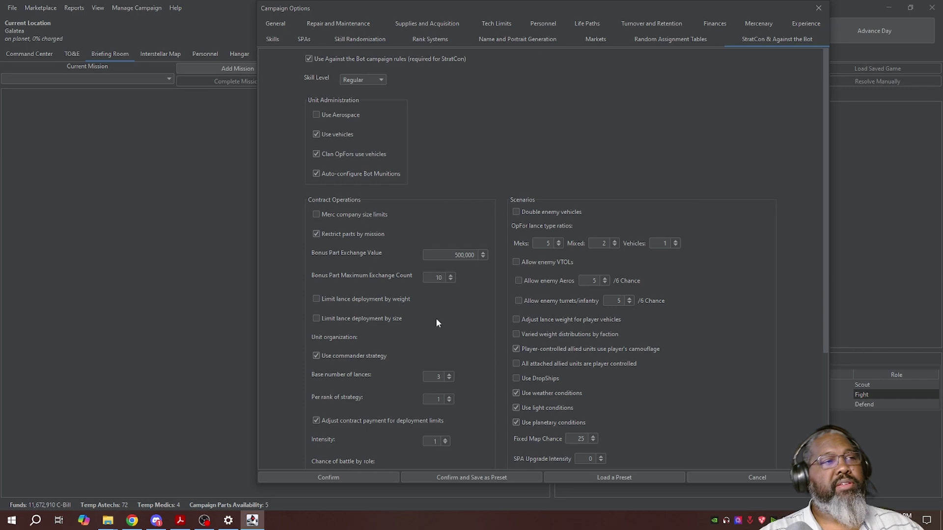
- Tick Use StratCon campaign rules in the StratCon & Against the Bot options and confirm
scroll(462, 305, down, 3)
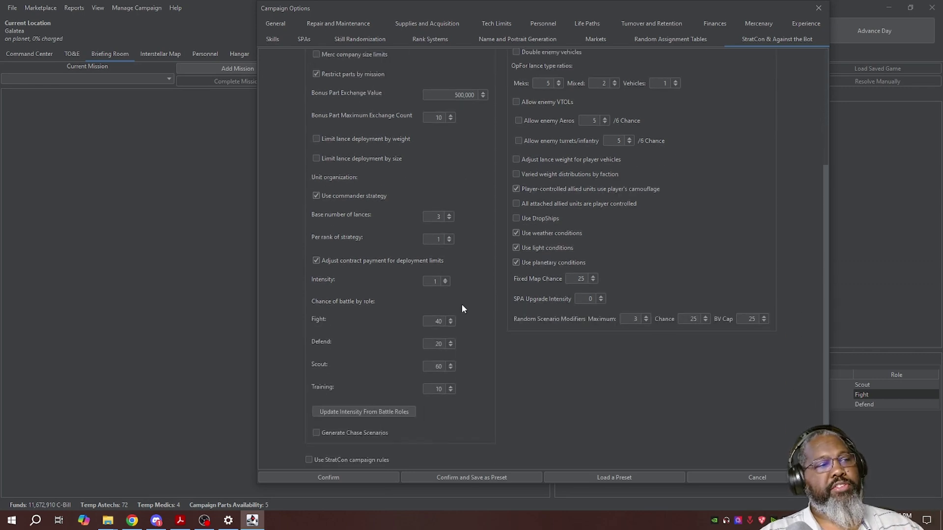
scroll(332, 453, up, 1)
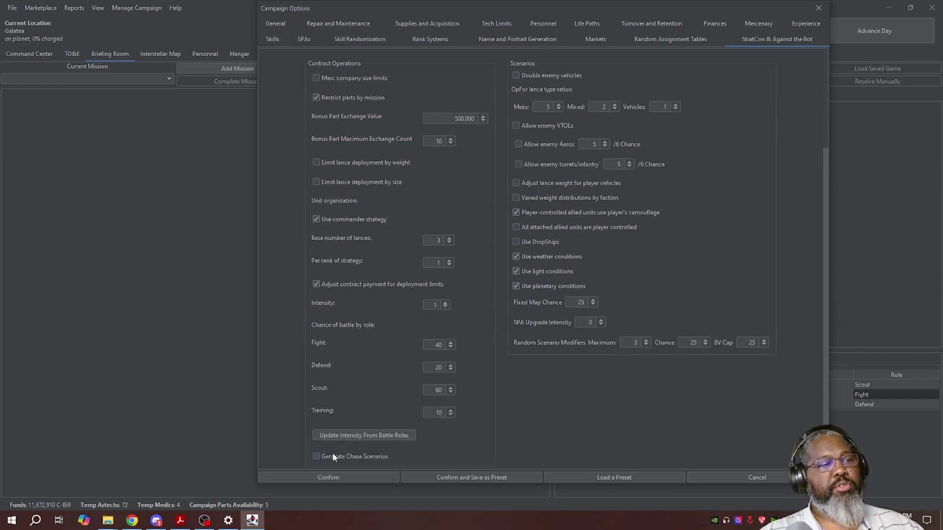
scroll(332, 452, down, 1)
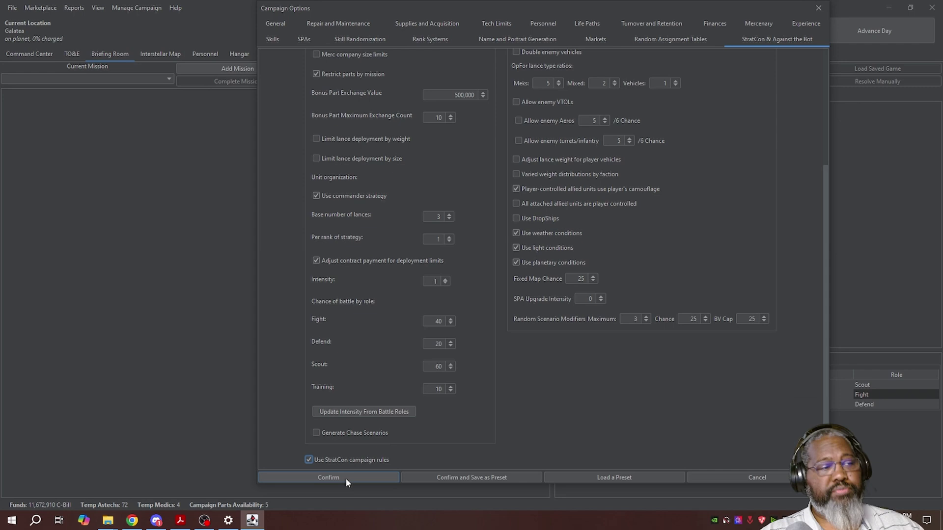
click(345, 479)
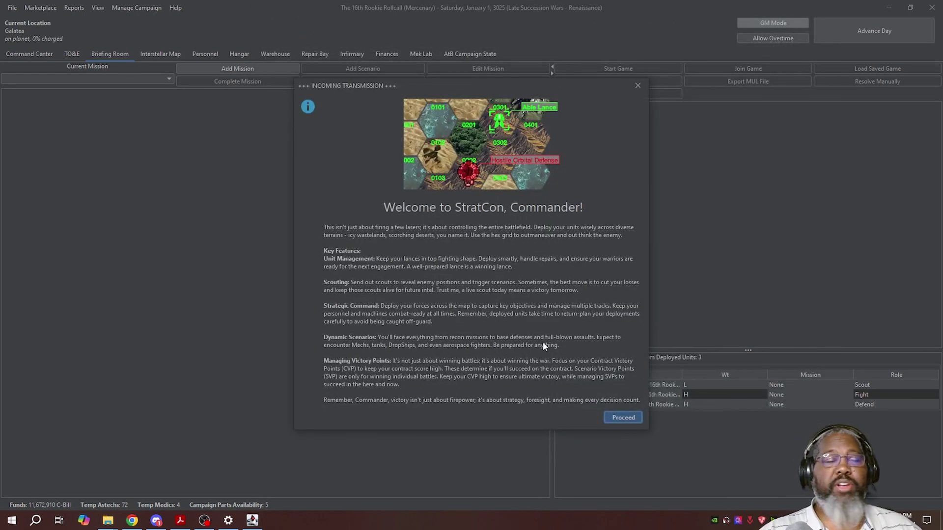
- Accept the Federated Suns Riot Duty contract on Allerton from the Contract Market
click(620, 417)
click(41, 7)
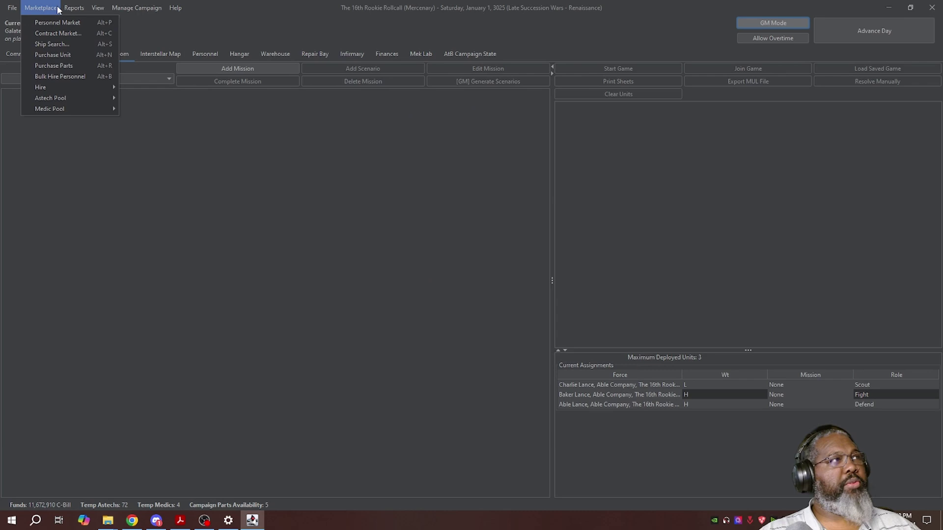
click(44, 42)
click(255, 173)
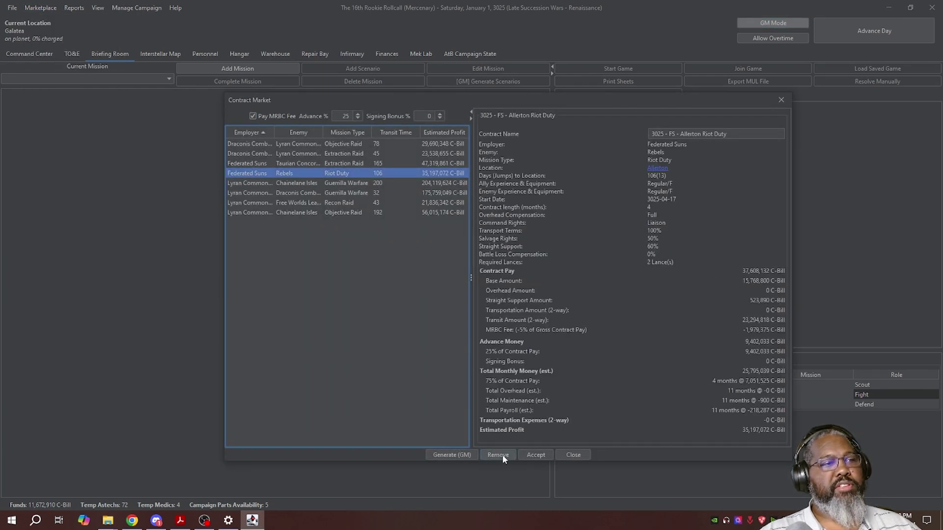
click(535, 455)
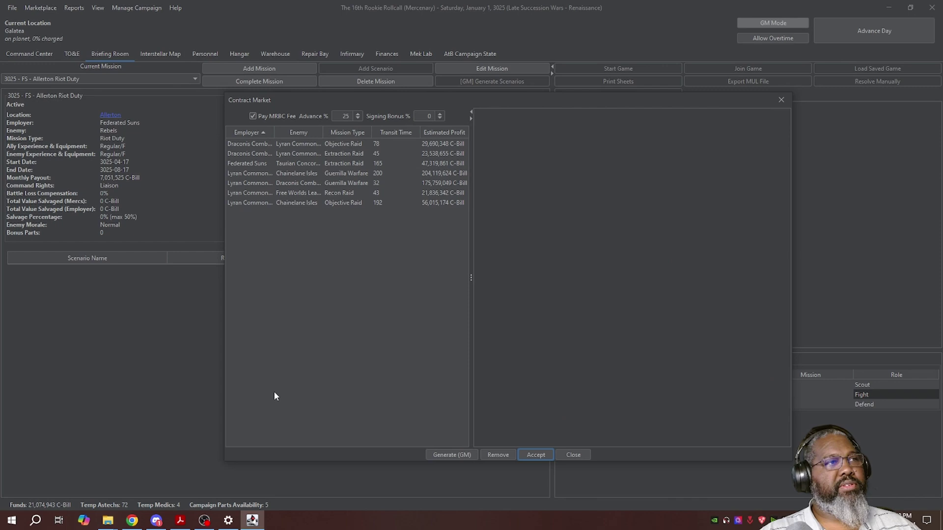
click(561, 457)
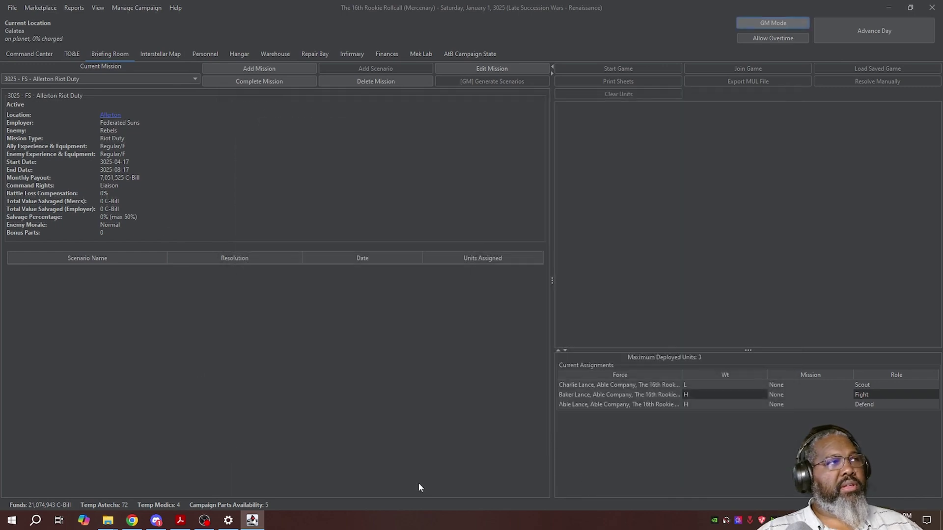
- Plot the jump path from Galatea to Allerton and begin transit
click(110, 114)
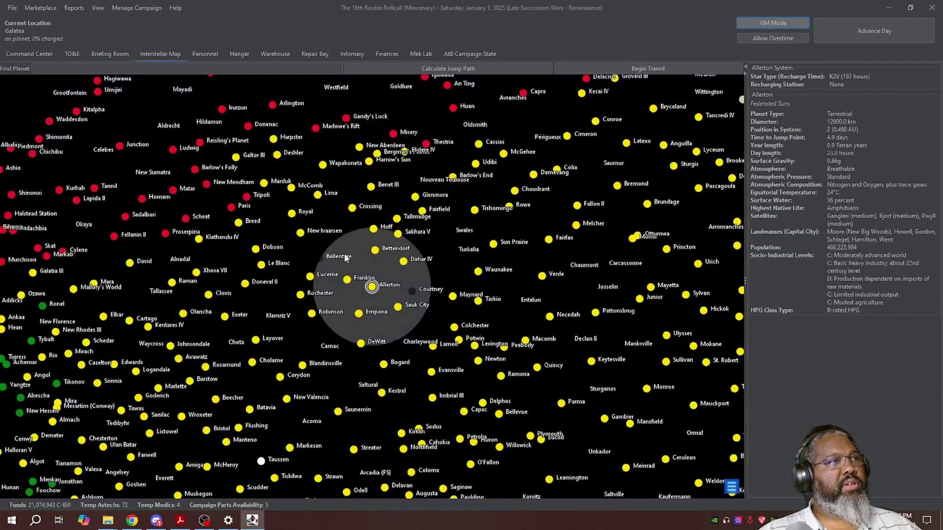
click(486, 67)
click(637, 70)
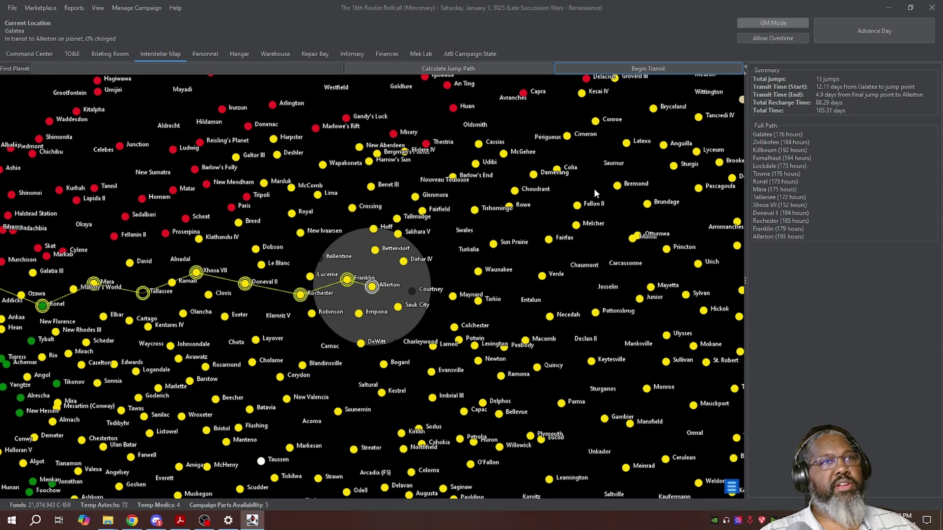
- Advance the campaign 106 days at once to Sunday, April 17
click(125, 7)
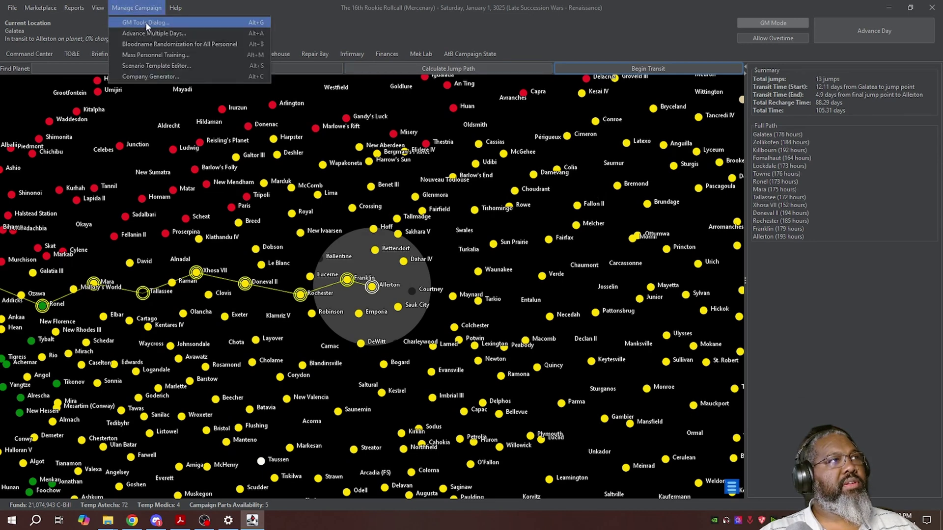
click(145, 32)
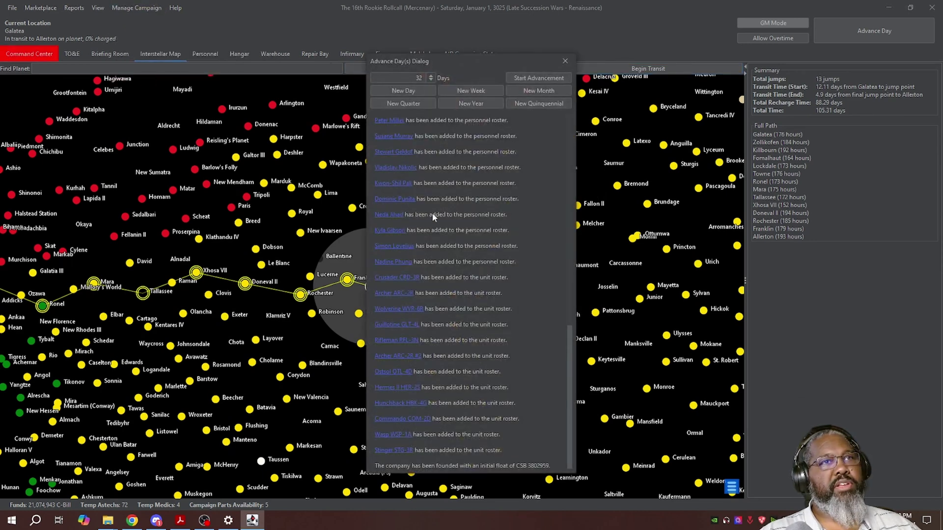
double_click(419, 77)
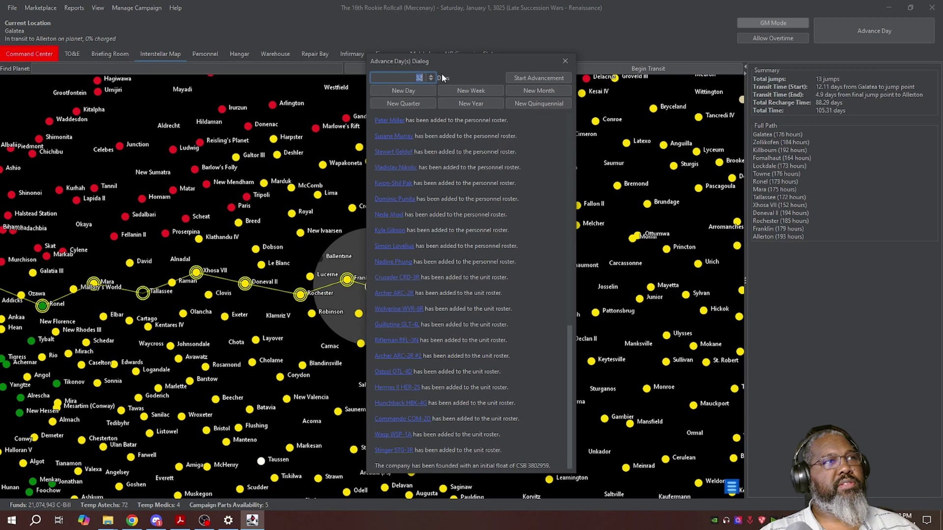
text(10)
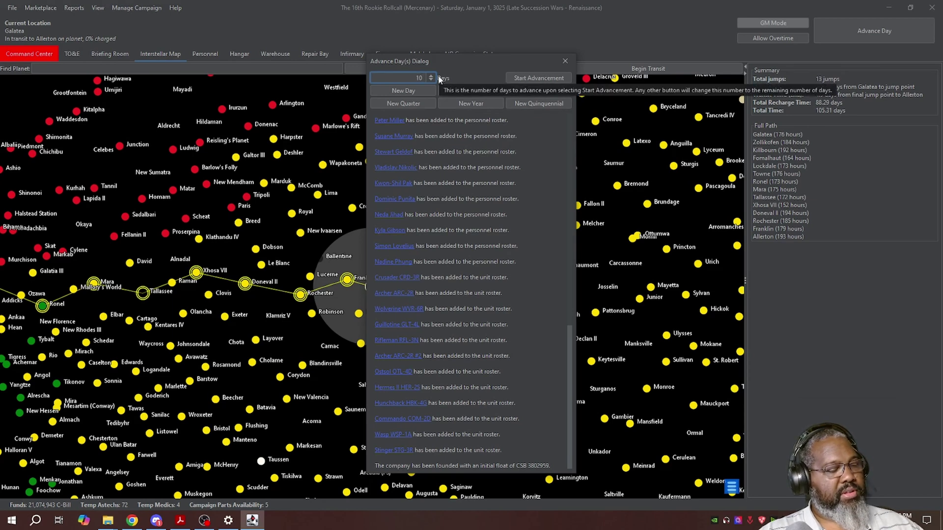
text(6)
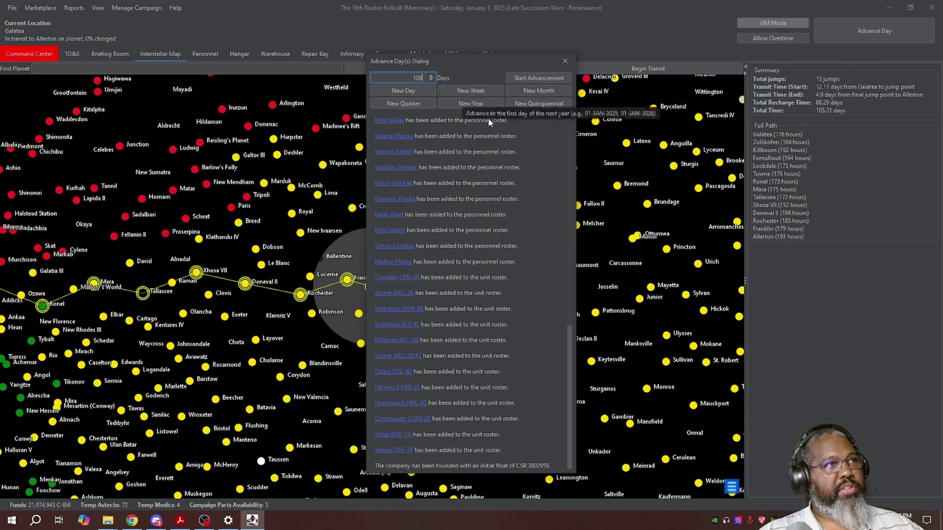
click(532, 80)
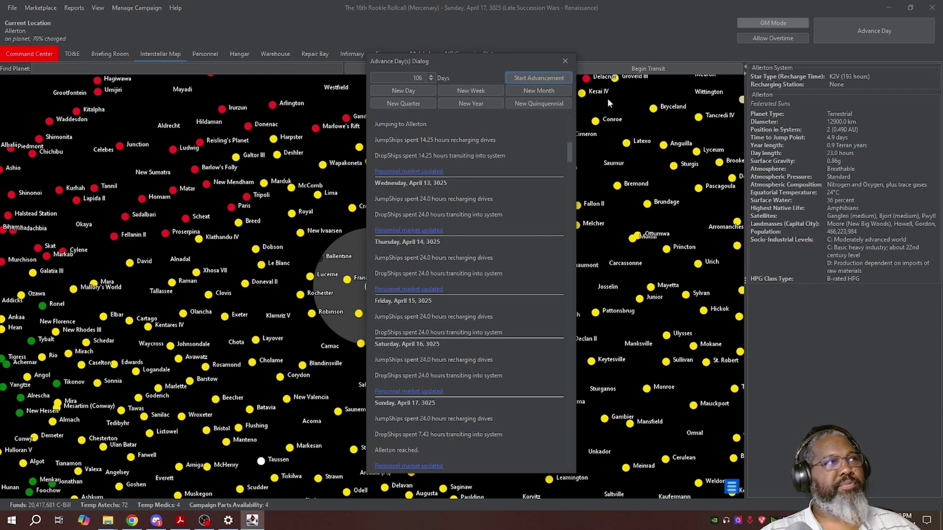
- Select all twelve hangar Meks and use GM Mode Restore Unit to make them Undamaged
click(565, 61)
click(72, 55)
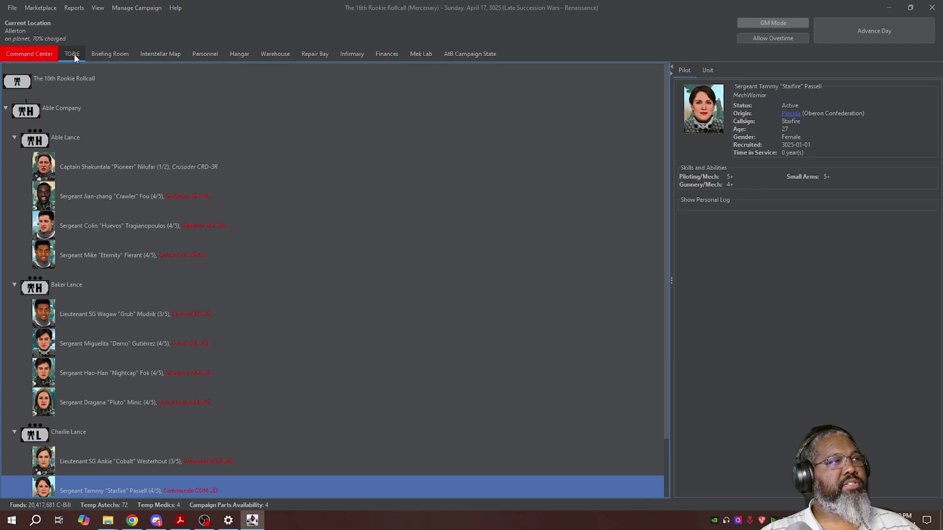
click(229, 56)
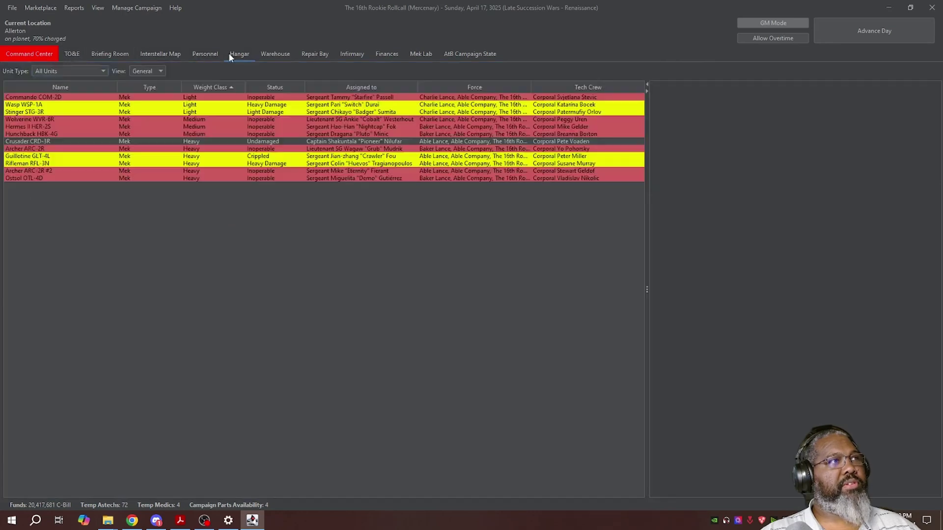
click(48, 98)
shift+click(58, 177)
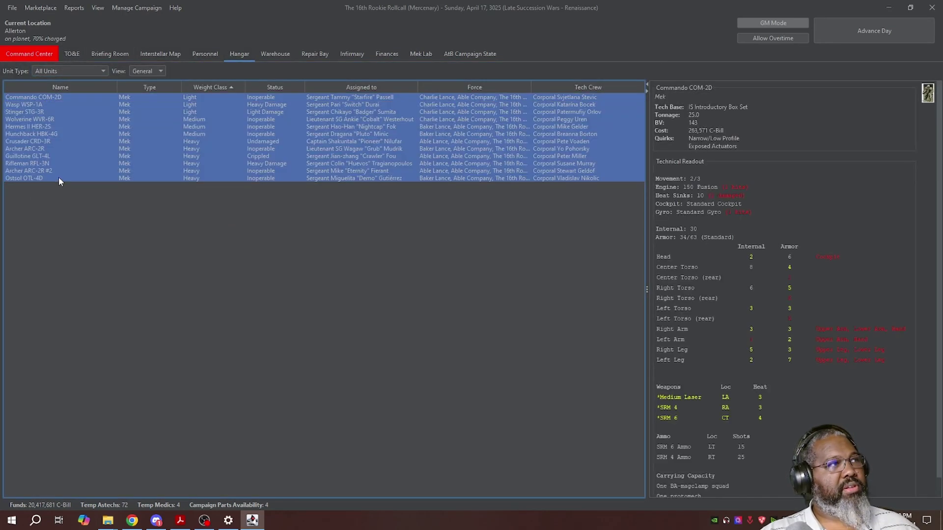
right_click(58, 178)
mouse_move(101, 268)
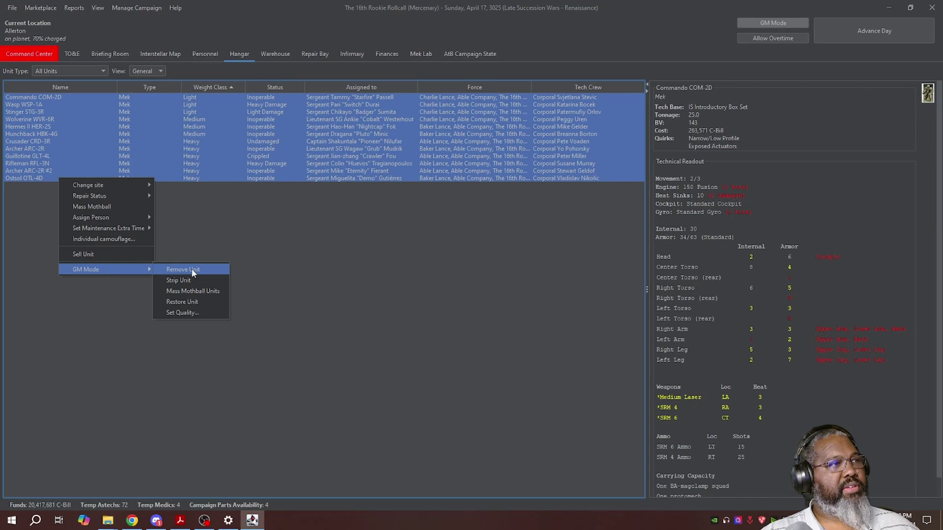
click(186, 301)
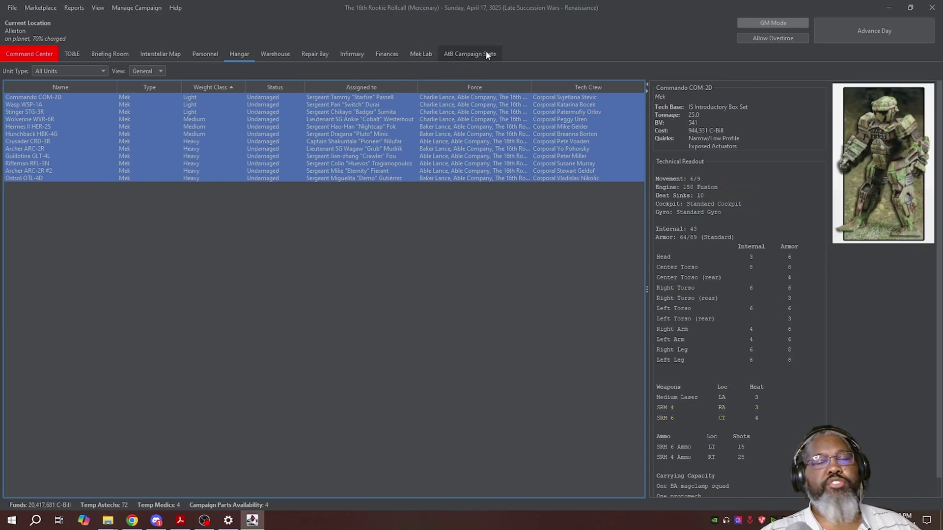
- Show the AtB Campaign State map, keep Track 0 current, and expand its strategic objectives
click(472, 53)
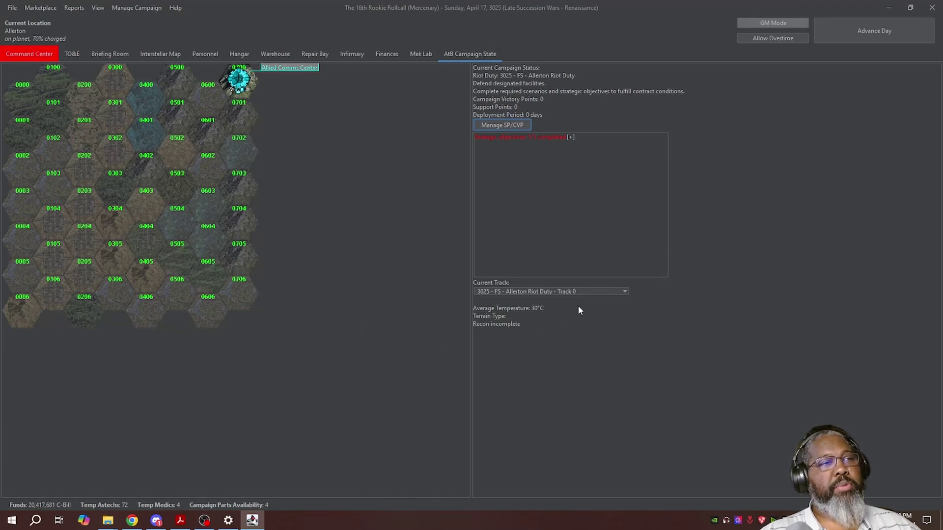
click(588, 293)
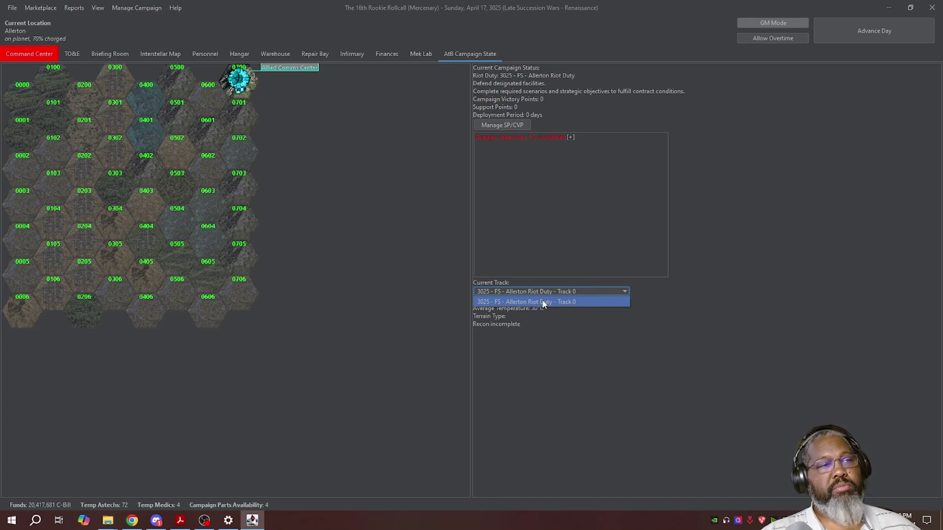
click(556, 292)
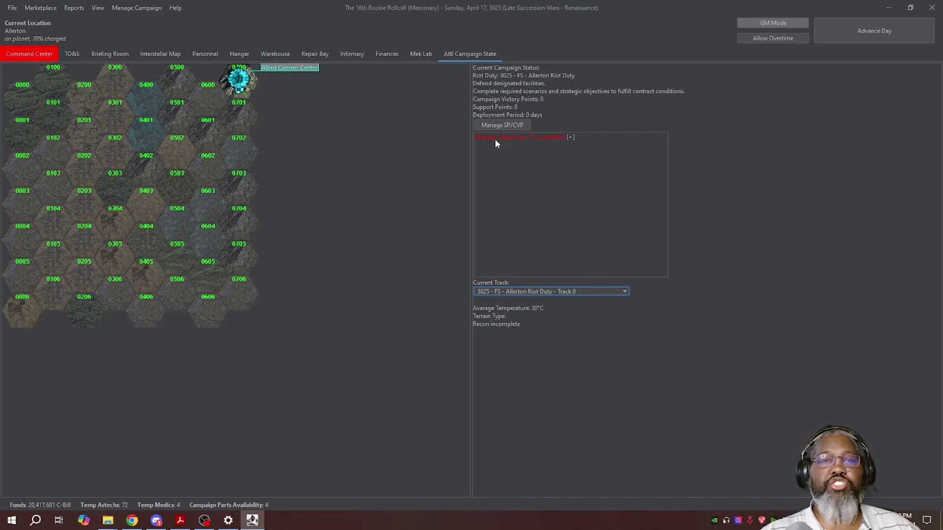
click(570, 138)
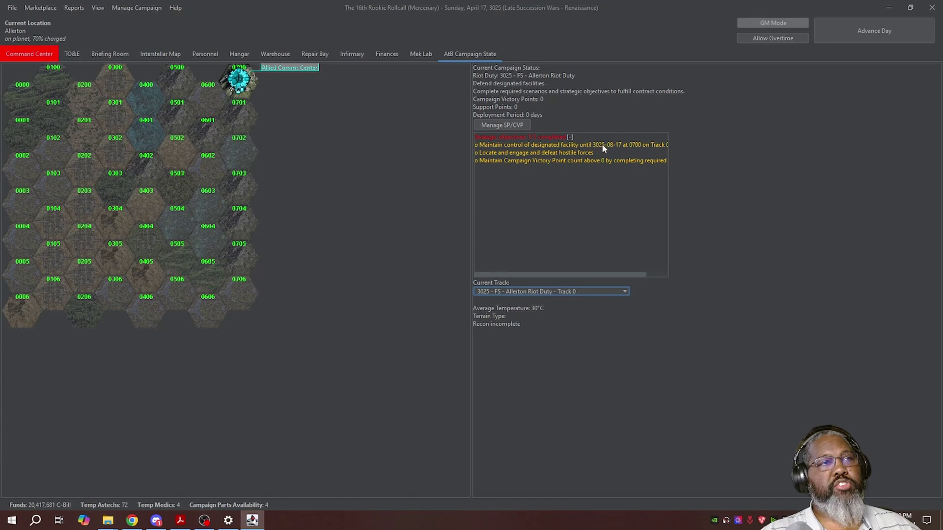
- Select hex 0700 to see the Allied Comms Center objective on mountain terrain
click(246, 83)
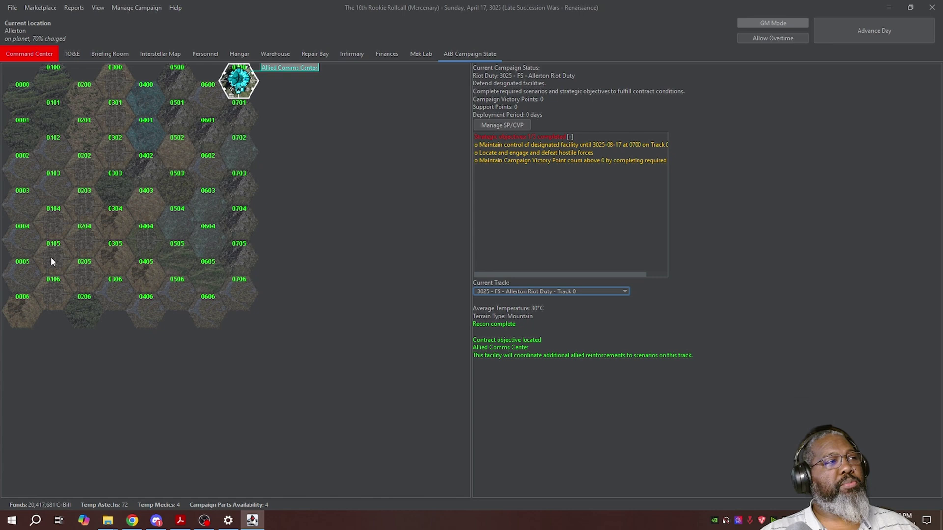
- Assign Charlie Lance to scout hex 0101, then advance to Monday, April 18
right_click(54, 118)
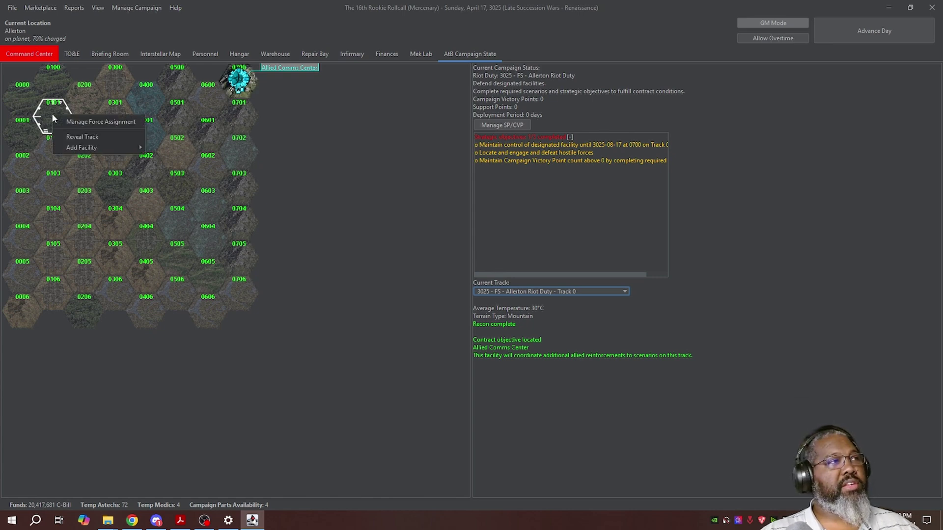
click(92, 122)
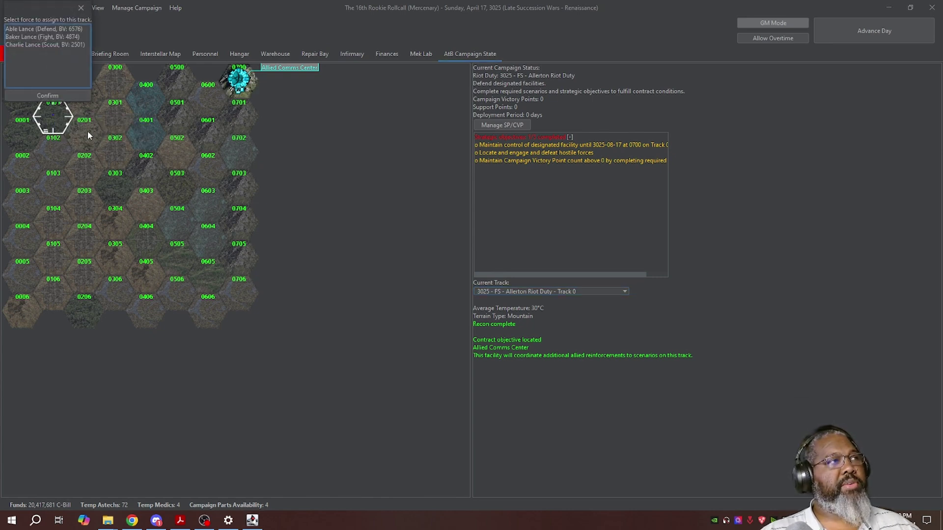
click(26, 45)
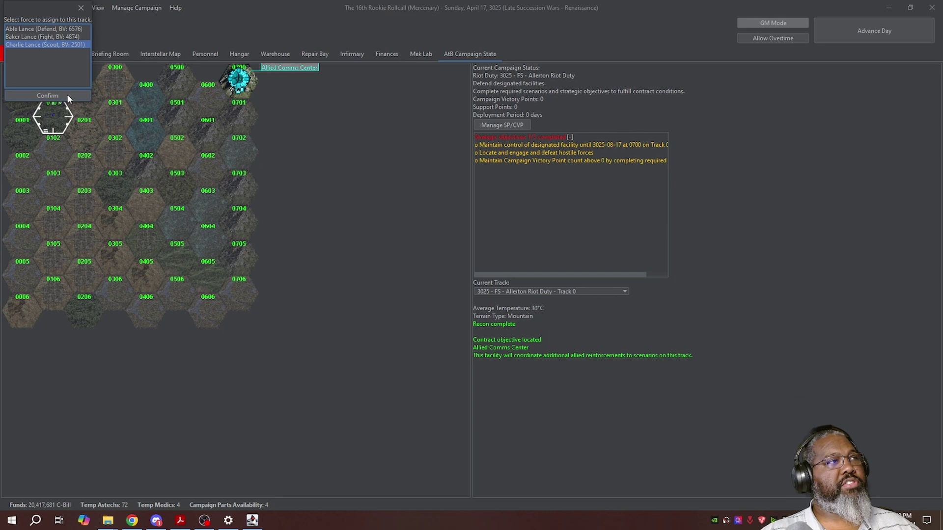
click(47, 95)
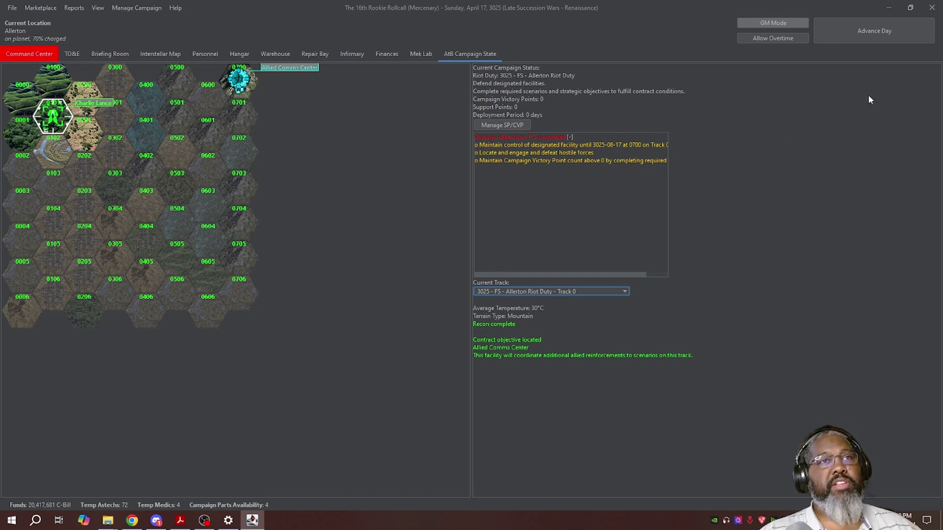
click(879, 33)
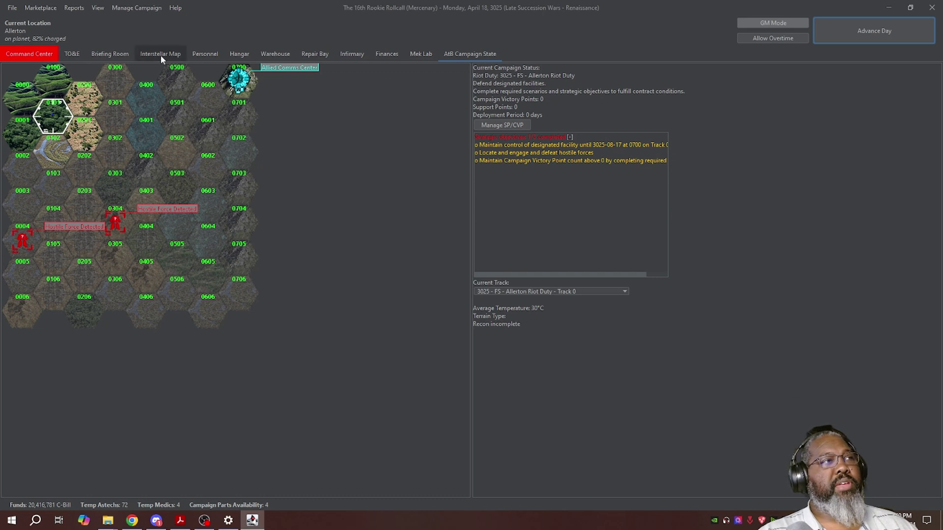
click(122, 55)
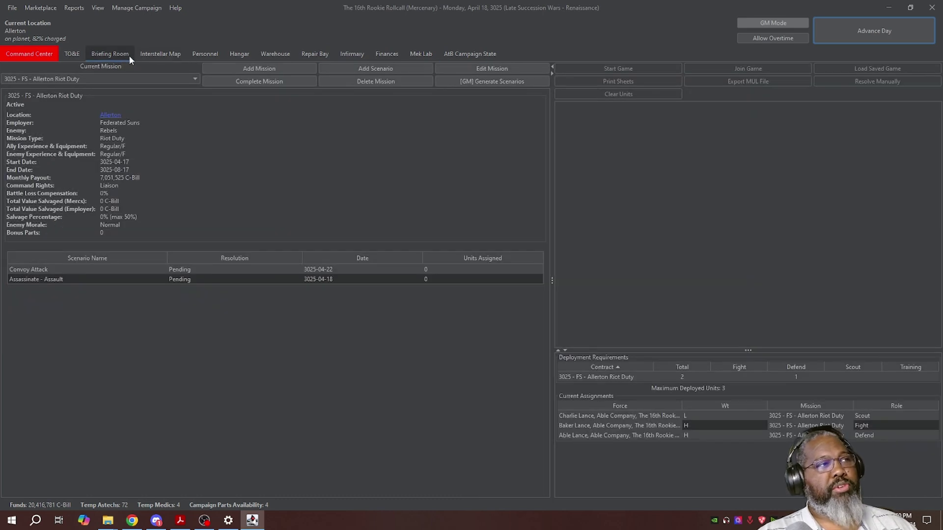
click(317, 279)
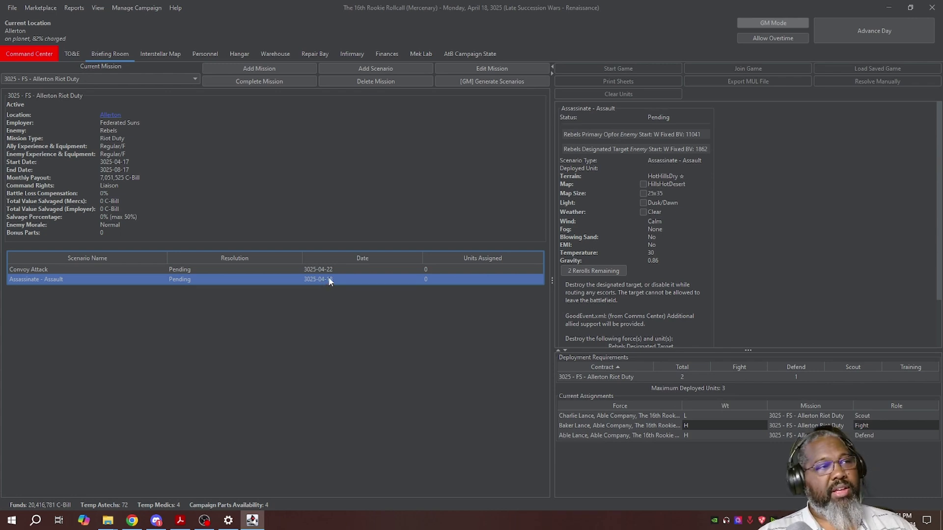
click(468, 56)
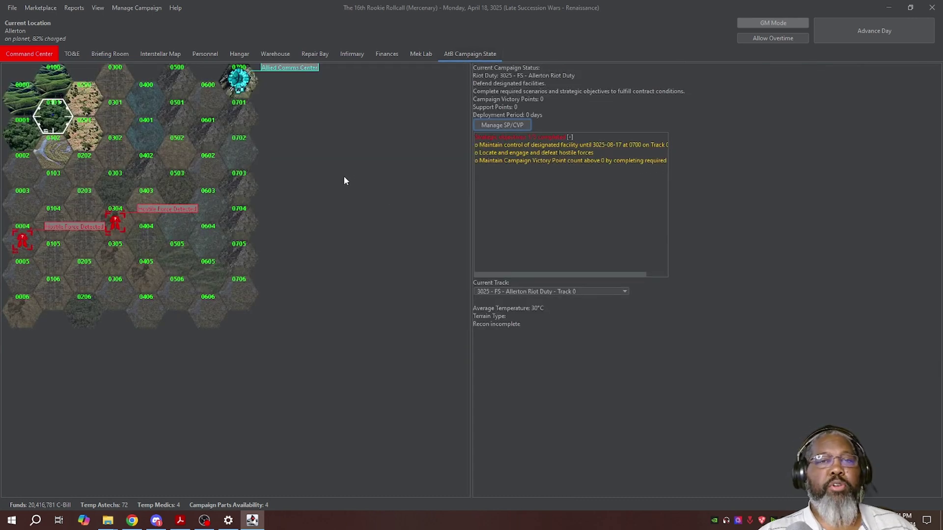